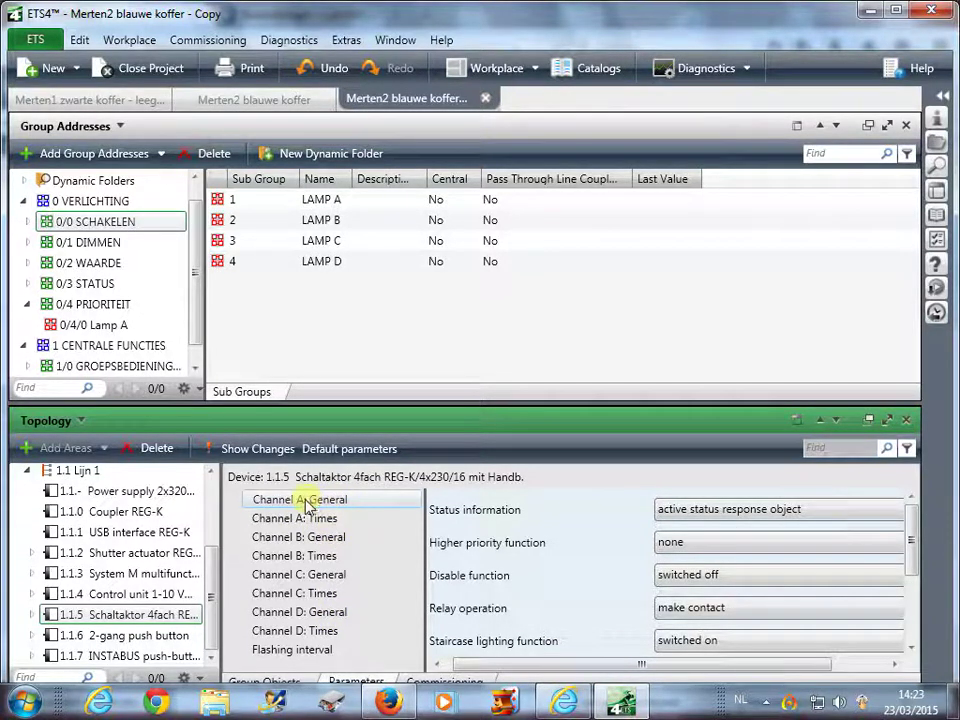
- Set the higher priority function of Channel A on switch actuator 1.1.5 to Priority
{"action": "left_click", "coordinate": [258, 500]}
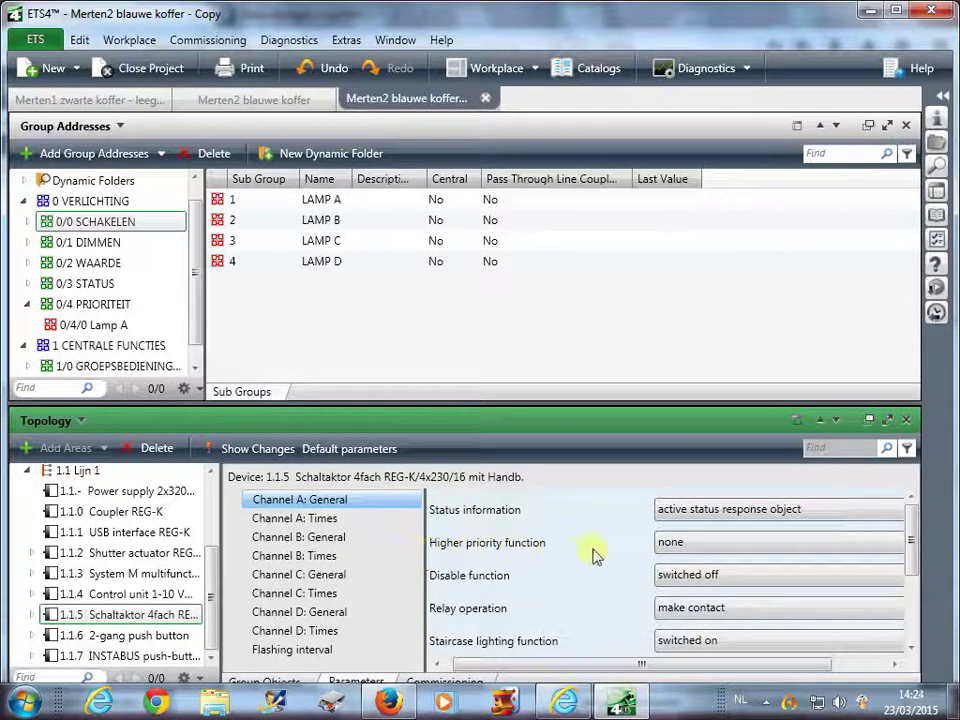
{"action": "left_click", "coordinate": [690, 548]}
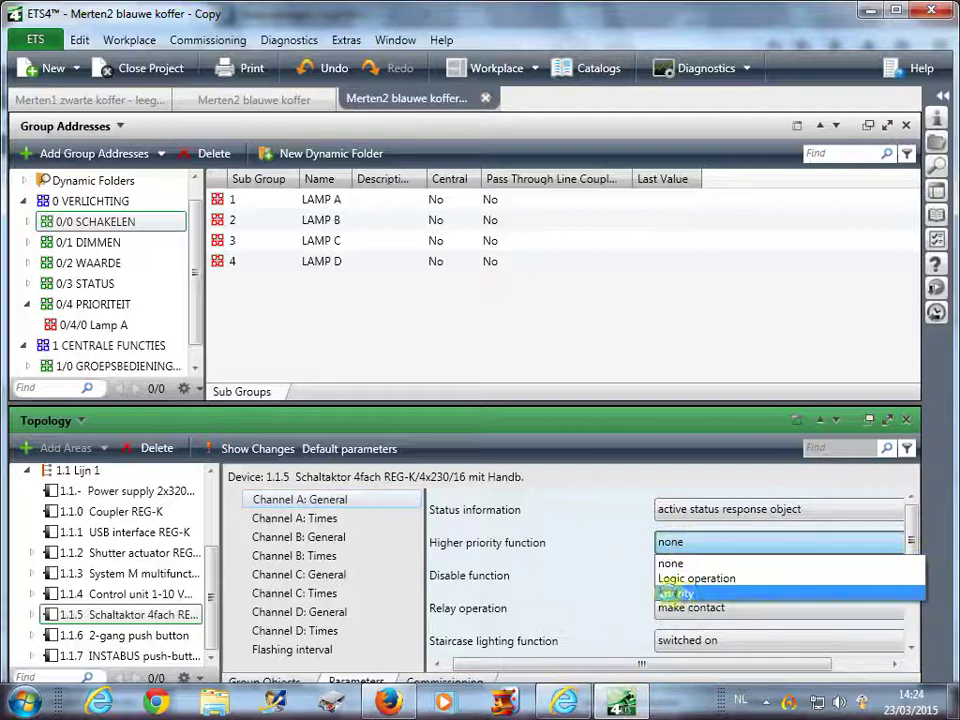
{"action": "left_click", "coordinate": [670, 596]}
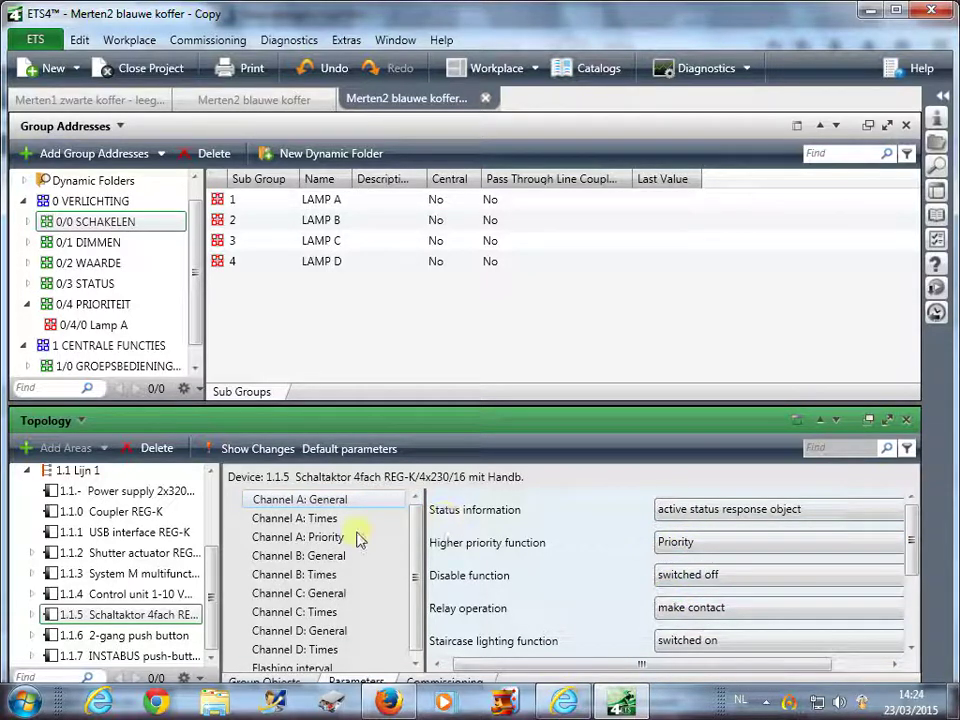
- Review Channel A's priority parameters on actuator 1.1.5 and select its Priority object in the group objects list
{"action": "left_click", "coordinate": [307, 541]}
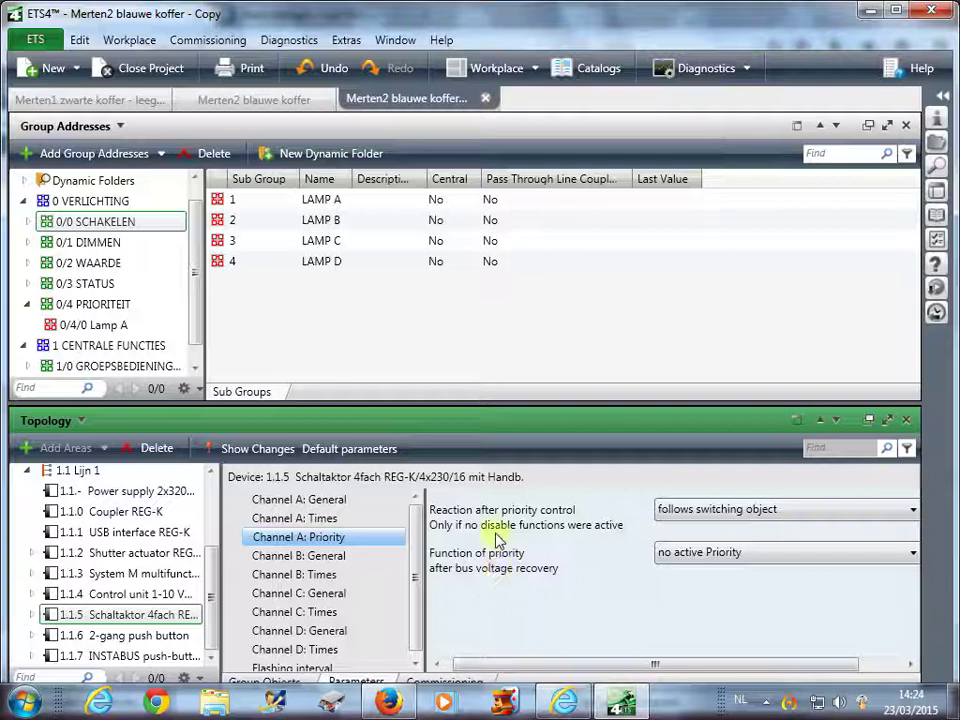
{"action": "left_click", "coordinate": [243, 683]}
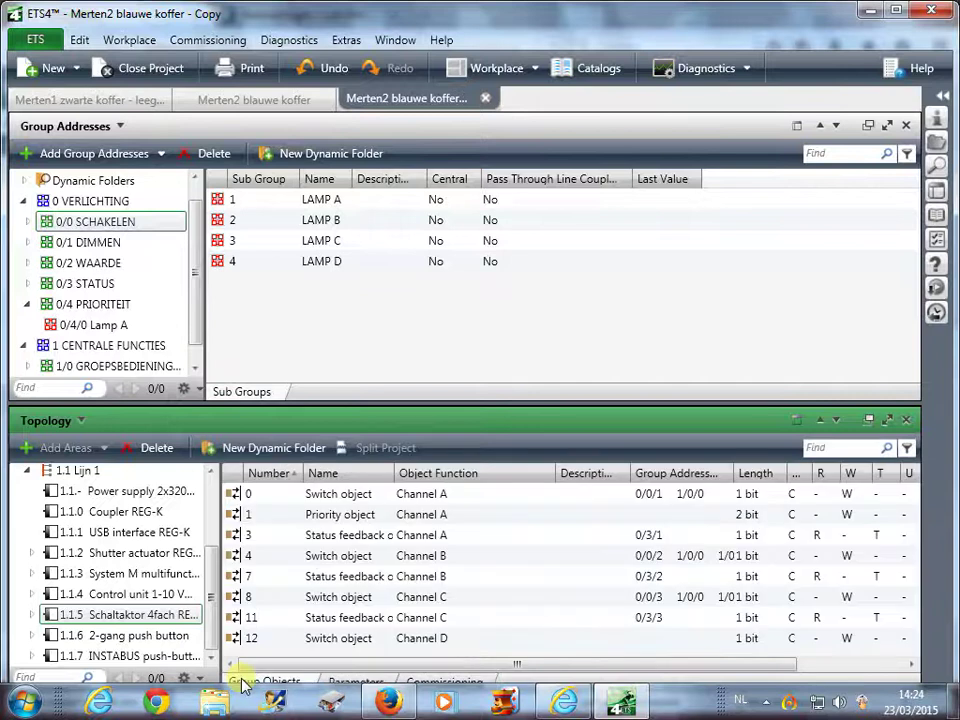
{"action": "left_click", "coordinate": [350, 515]}
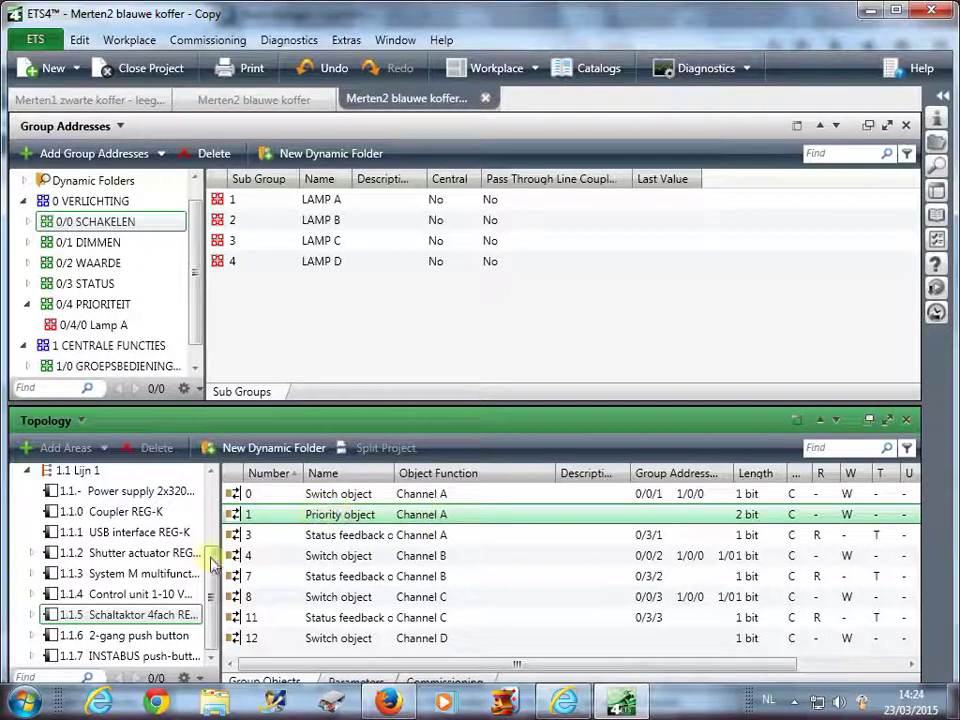
- Set the function of the upper left push button on device 1.1.3 to "Edges 1 bit, 2 bit (priority), 1 byte values"
{"action": "left_click", "coordinate": [146, 575]}
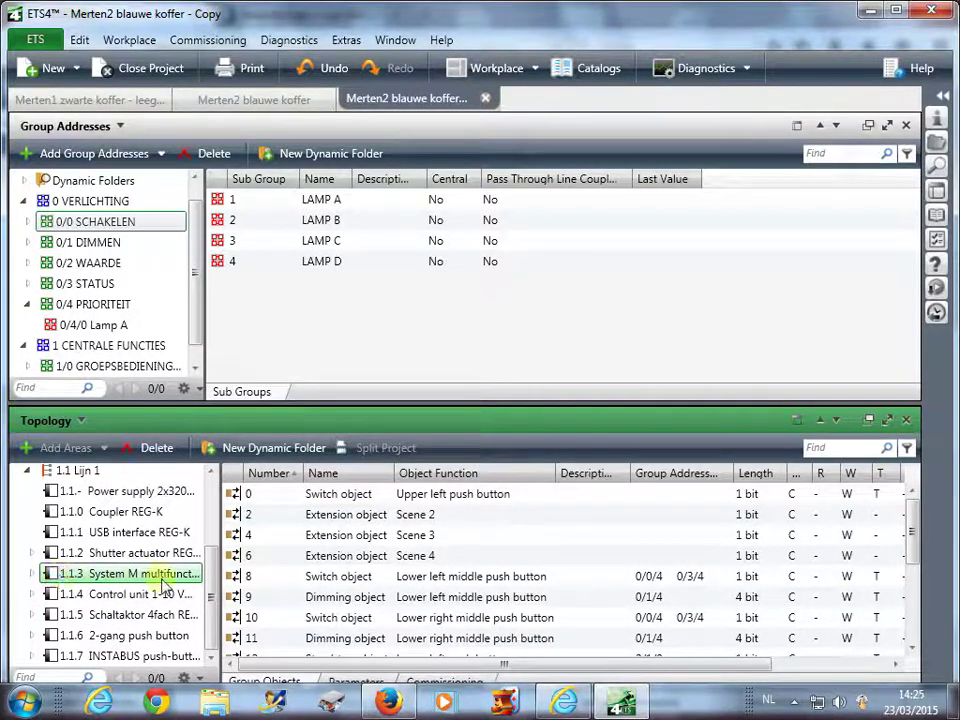
{"action": "left_click", "coordinate": [345, 682]}
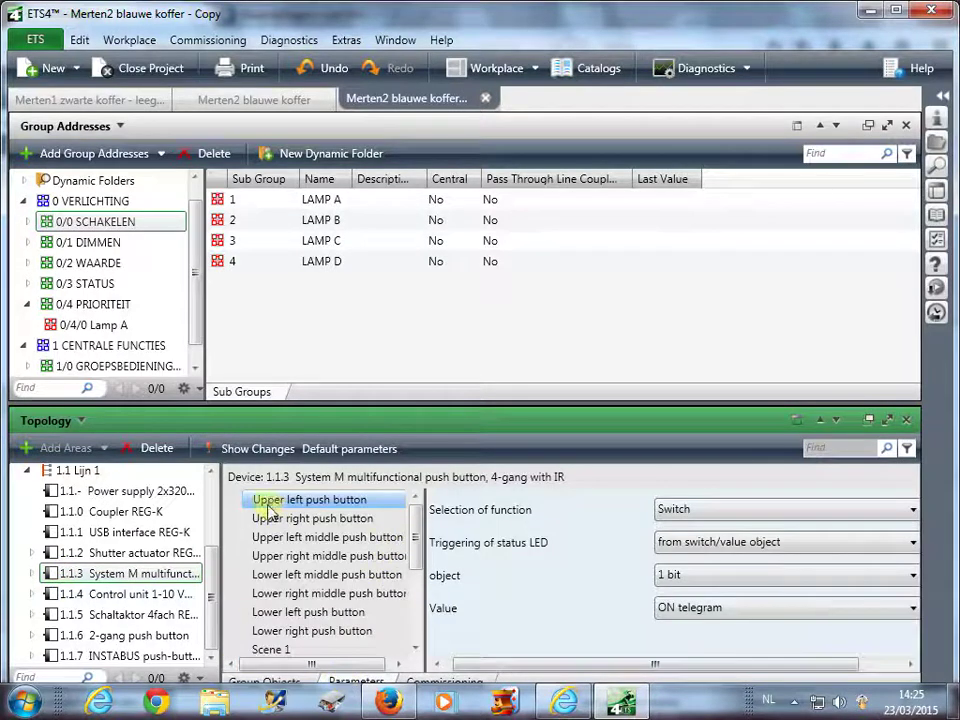
{"action": "left_click", "coordinate": [672, 516]}
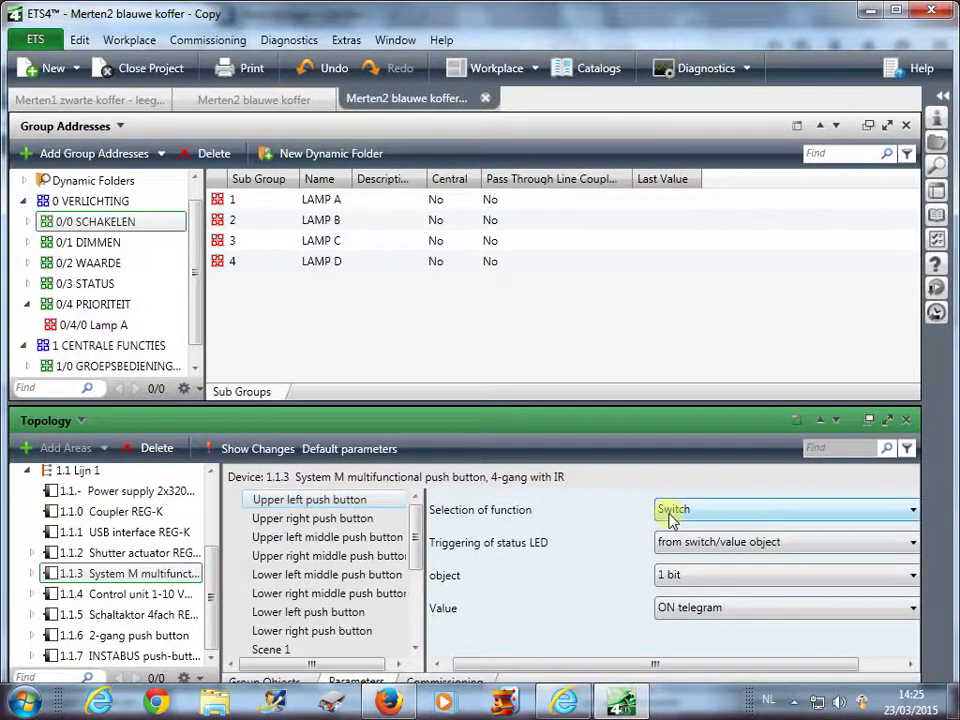
{"action": "left_click", "coordinate": [670, 512]}
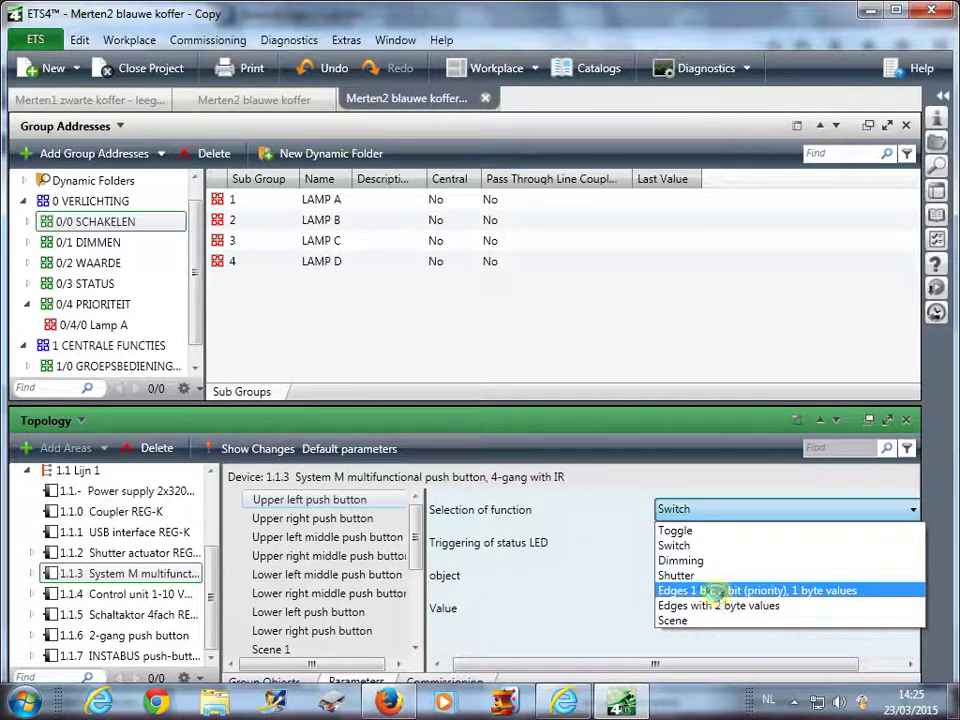
{"action": "left_click", "coordinate": [714, 591]}
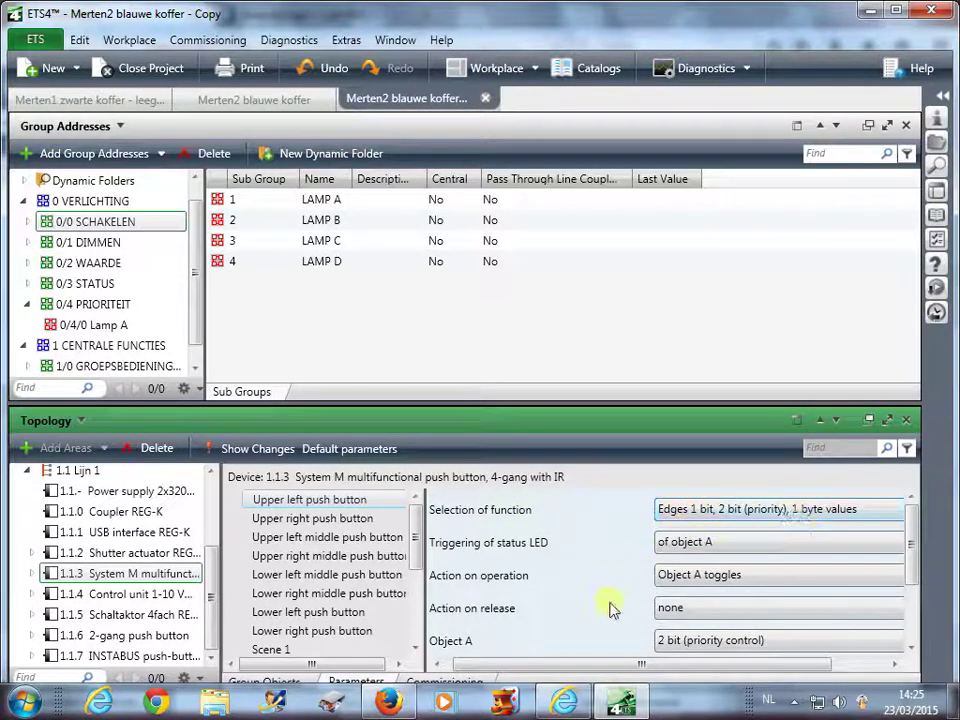
- Examine the upper left push button's edge parameters, including the data type choices and the two values of Object A
{"action": "scroll", "coordinate": [603, 622], "scroll_direction": "down", "scroll_amount": 1}
{"action": "scroll", "coordinate": [595, 612], "scroll_direction": "up", "scroll_amount": 1}
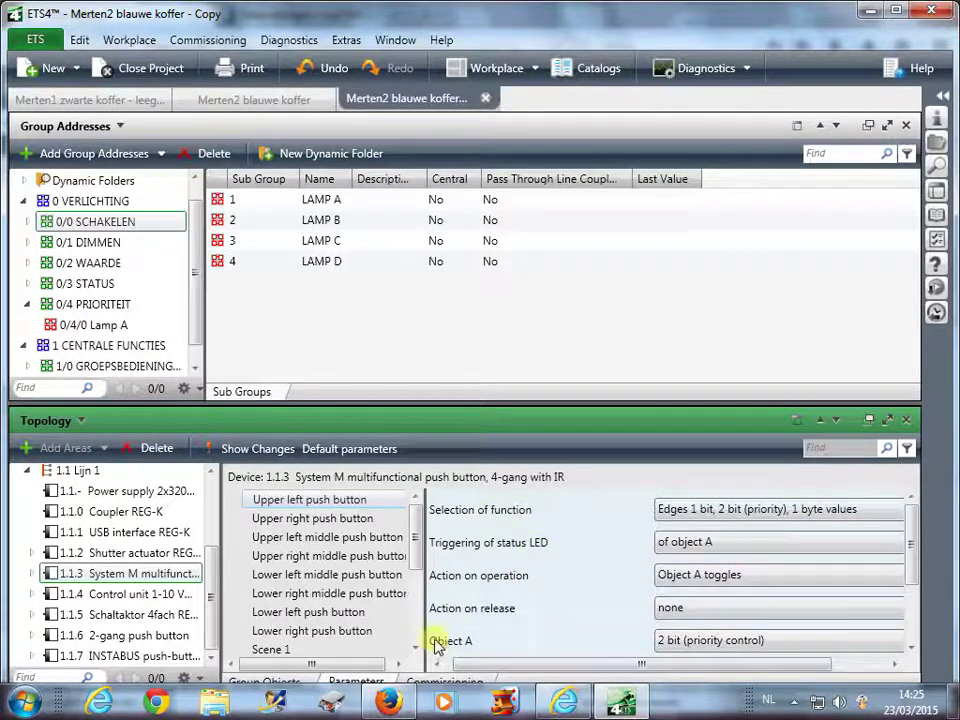
{"action": "scroll", "coordinate": [476, 636], "scroll_direction": "down", "scroll_amount": 1}
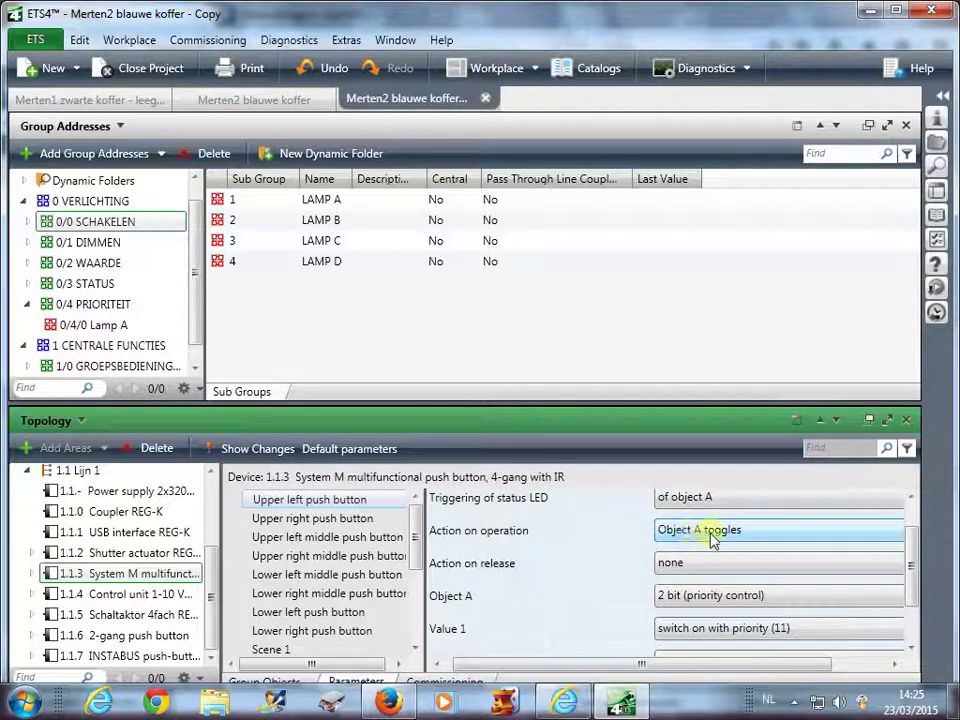
{"action": "left_click", "coordinate": [672, 595]}
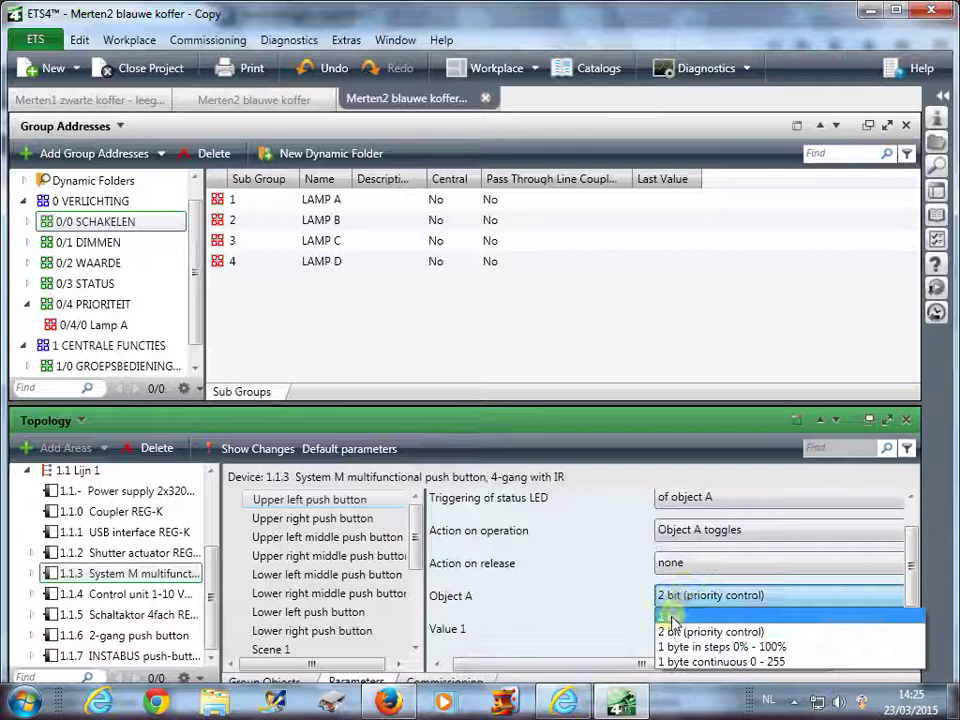
{"action": "left_click", "coordinate": [559, 572]}
{"action": "scroll", "coordinate": [585, 590], "scroll_direction": "down", "scroll_amount": 1}
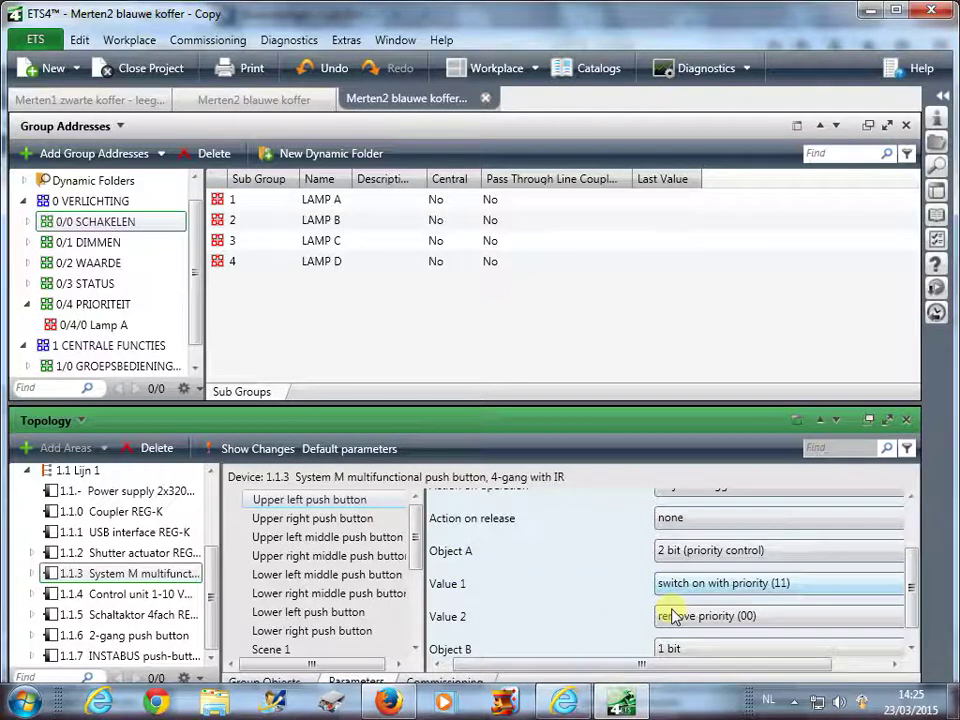
{"action": "scroll", "coordinate": [632, 612], "scroll_direction": "up", "scroll_amount": 1}
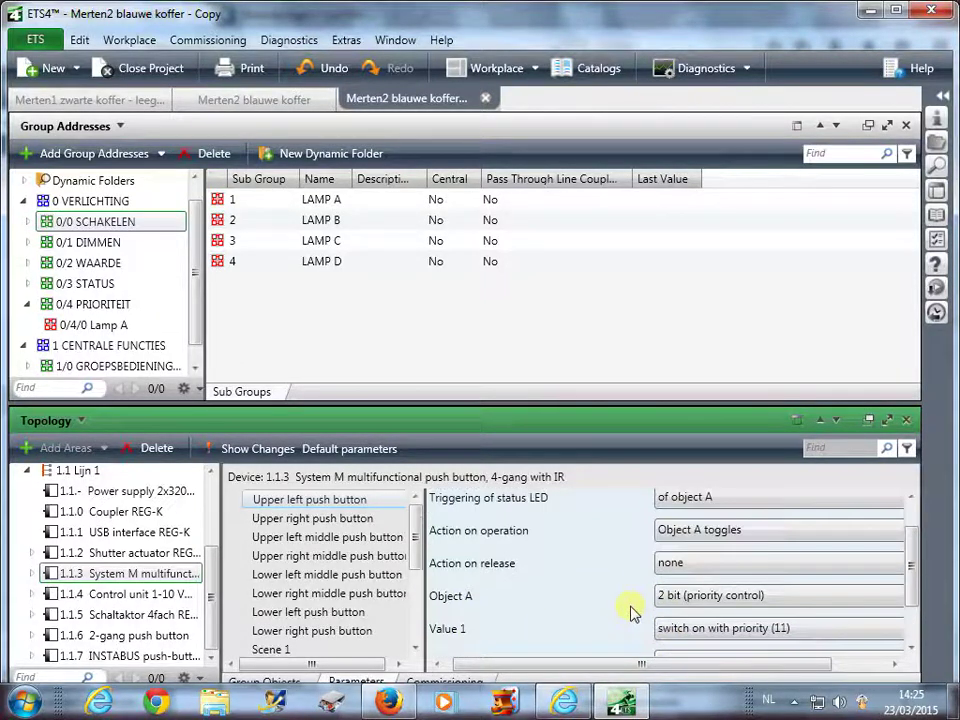
{"action": "scroll", "coordinate": [632, 612], "scroll_direction": "down", "scroll_amount": 1}
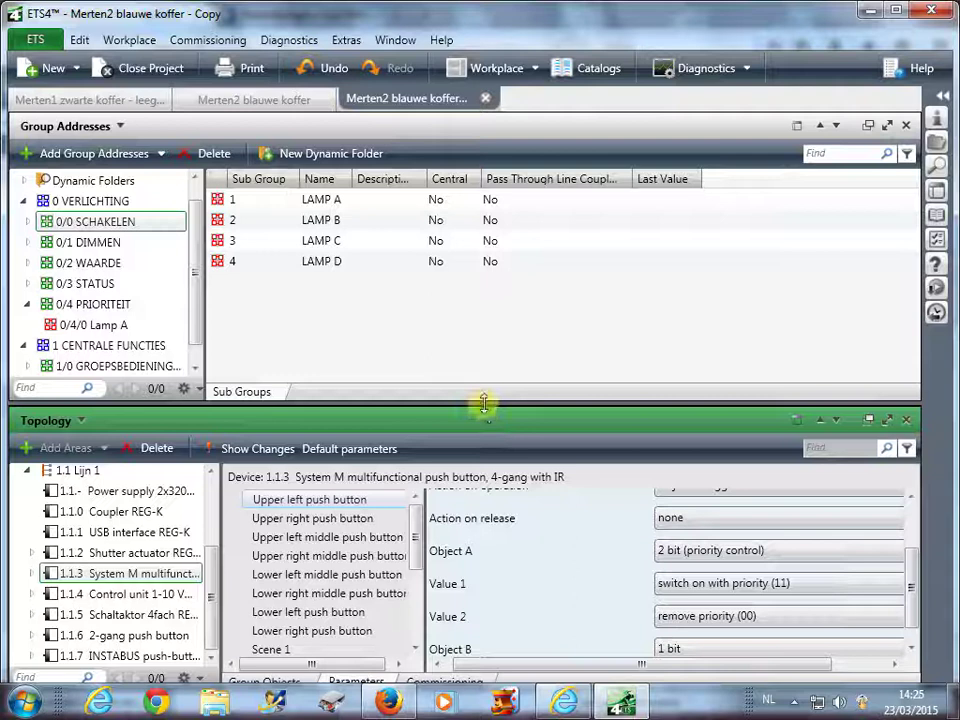
- Enlarge the Topology view, keep Action on operation at "Object A toggles", and check the options for Object B and Action on release
{"action": "left_click_drag", "start_coordinate": [484, 403], "coordinate": [456, 192]}
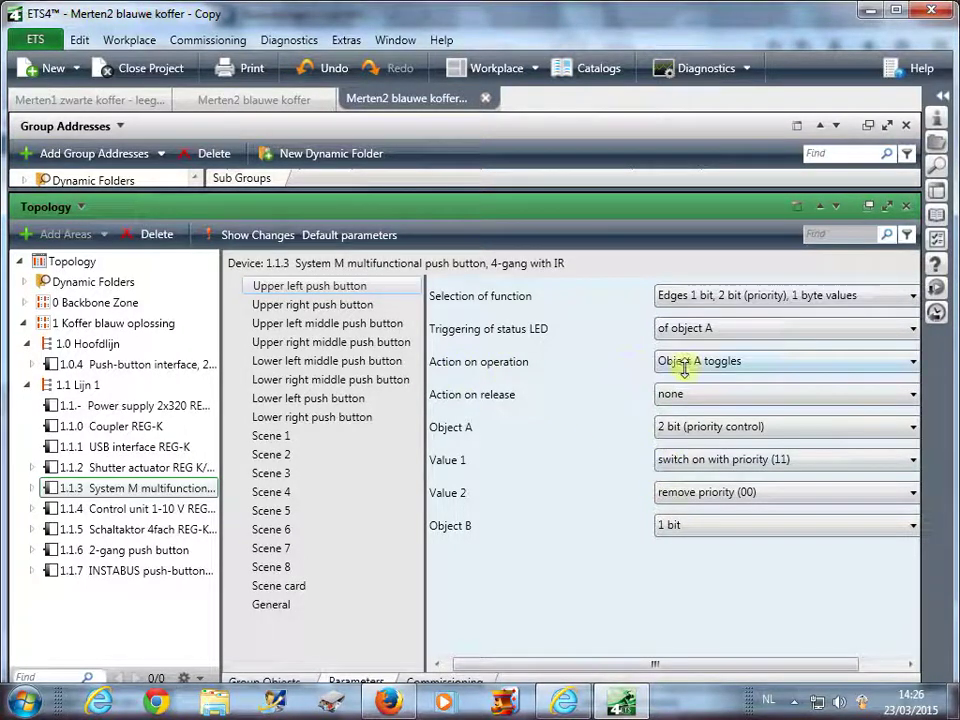
{"action": "left_click", "coordinate": [762, 362]}
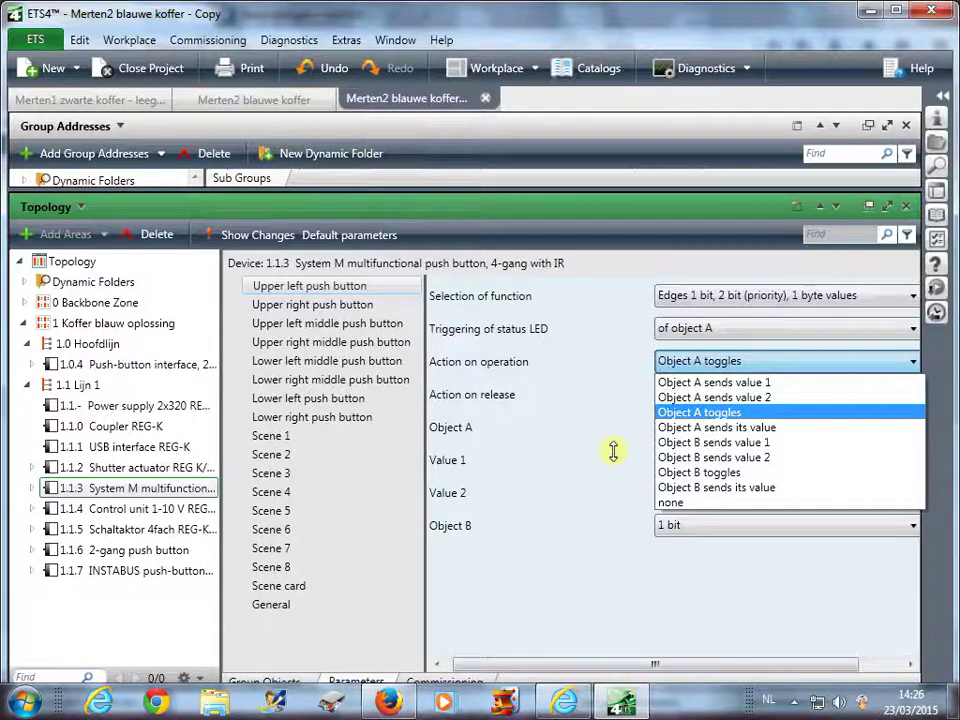
{"action": "left_click", "coordinate": [686, 410]}
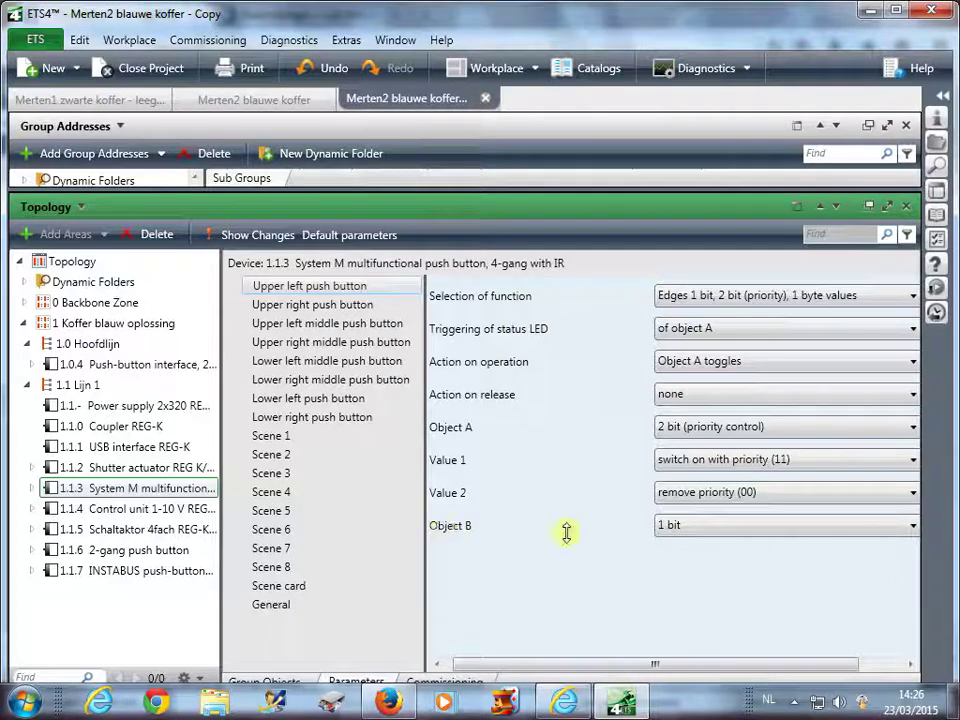
{"action": "left_click", "coordinate": [676, 528]}
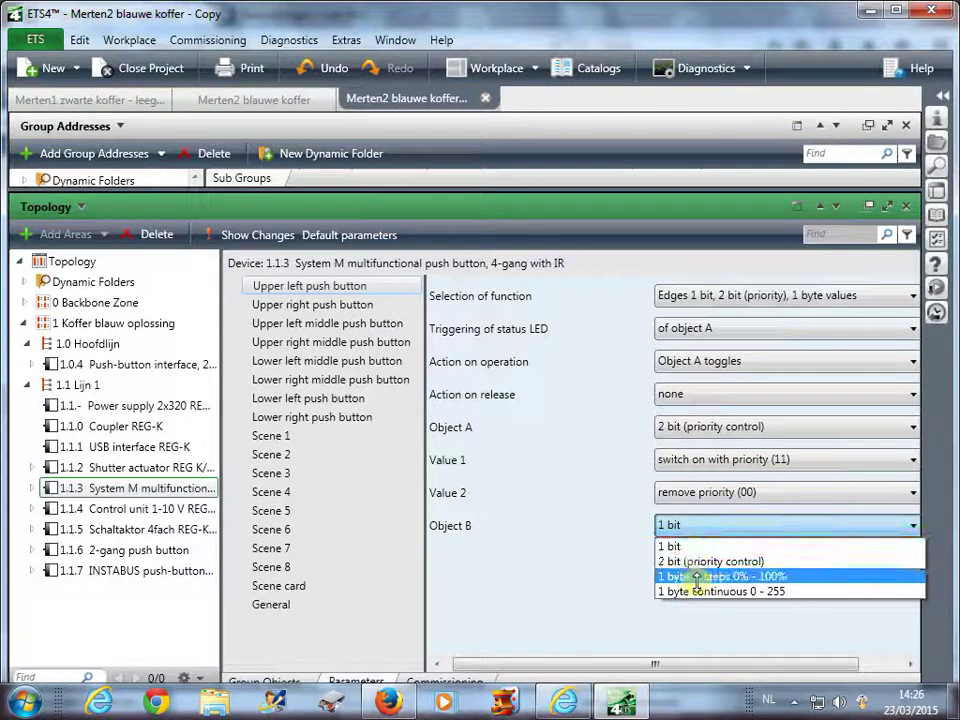
{"action": "left_click", "coordinate": [585, 565]}
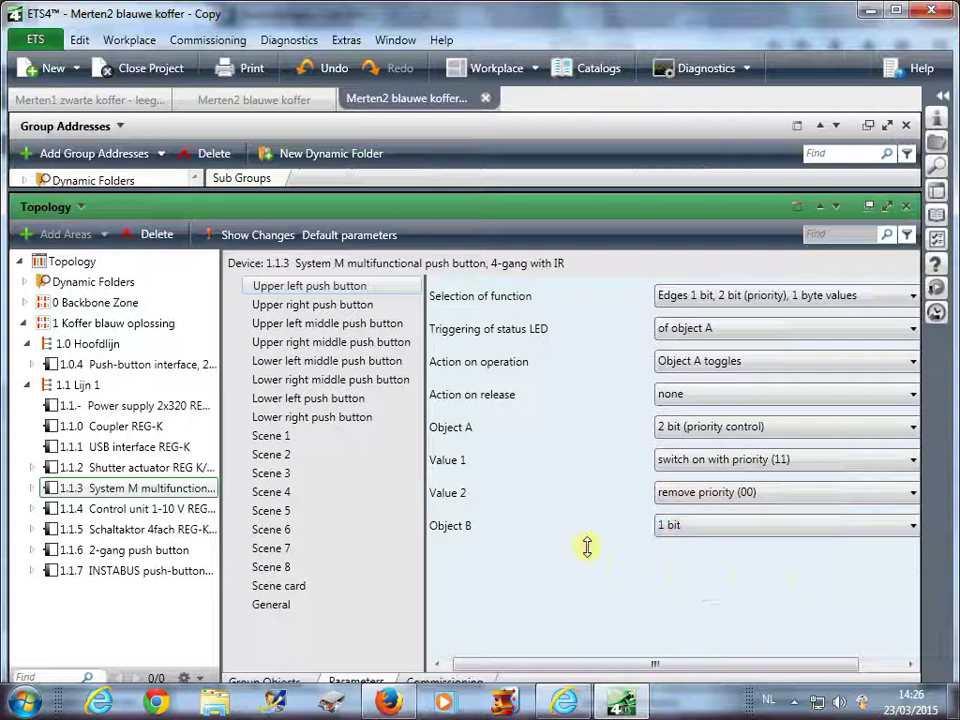
{"action": "left_click", "coordinate": [683, 392]}
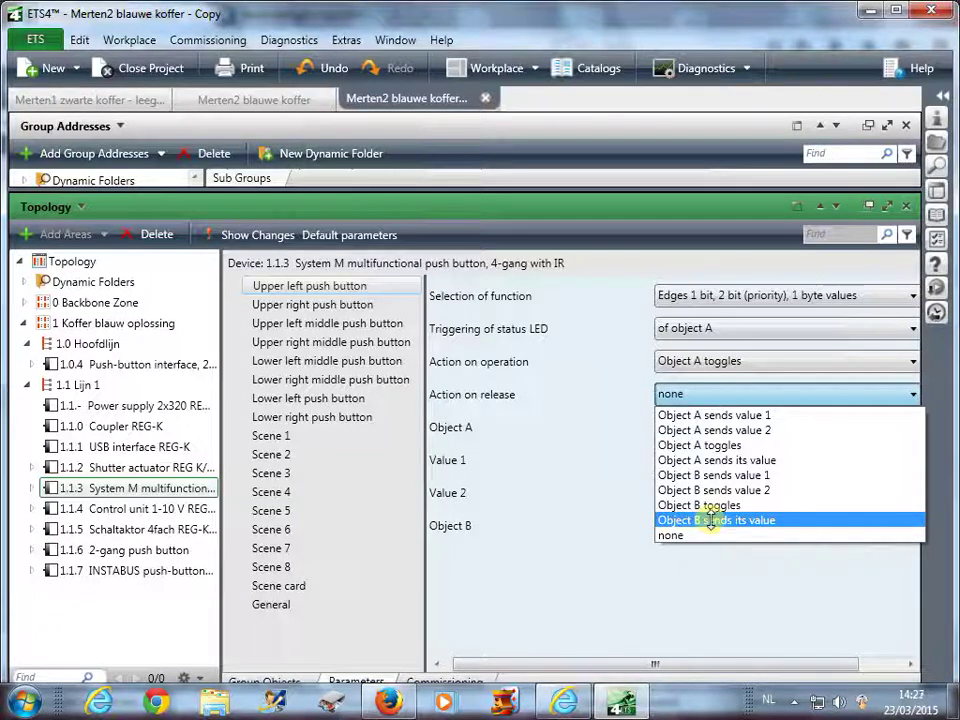
{"action": "left_click", "coordinate": [648, 604]}
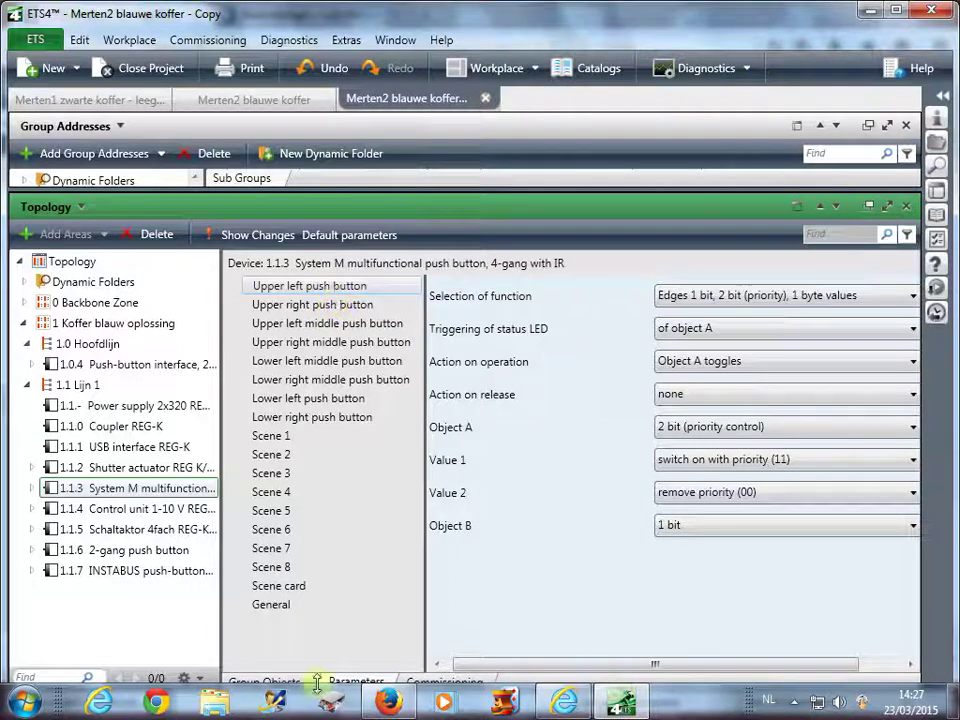
- Show the group objects of push button 1.1.3, enlarge the Group Addresses view and select Object A of the upper left push button
{"action": "left_click", "coordinate": [252, 680]}
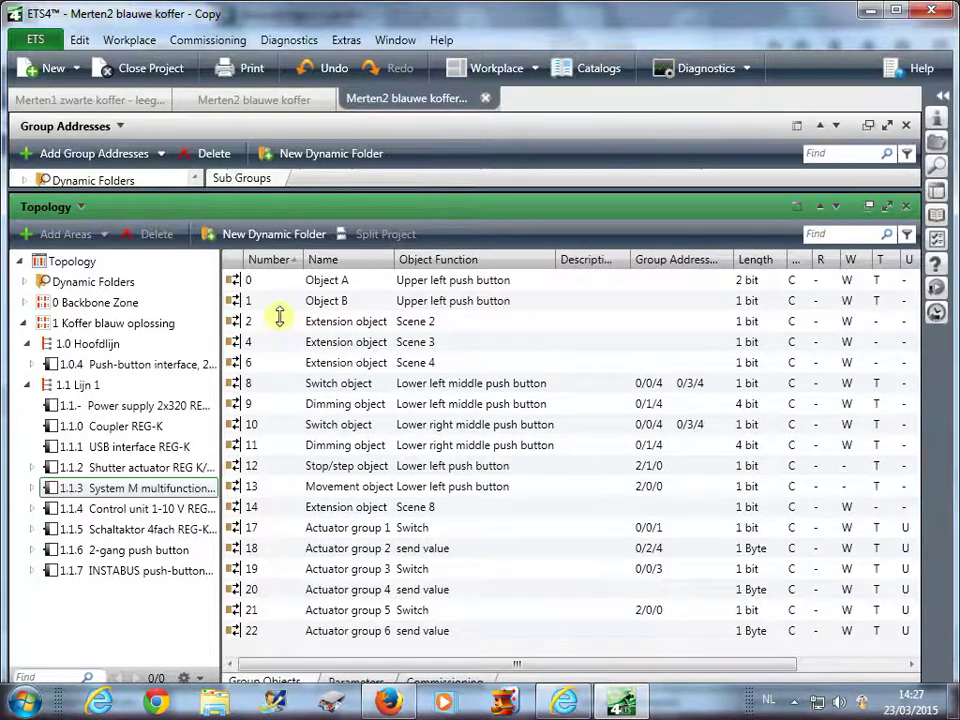
{"action": "left_click", "coordinate": [338, 277]}
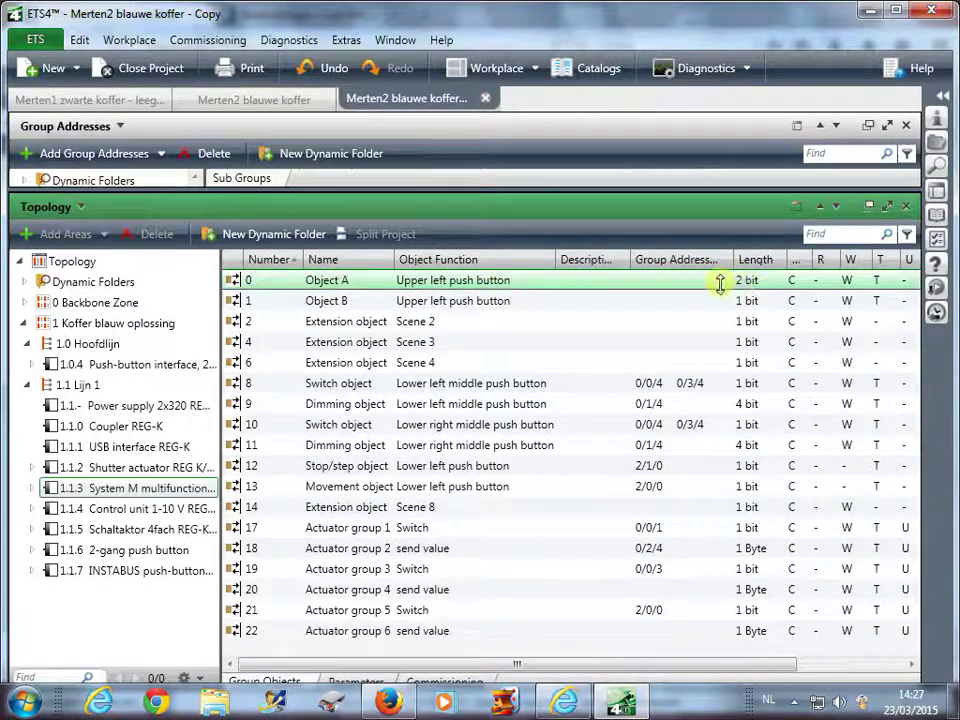
{"action": "left_click_drag", "start_coordinate": [626, 192], "coordinate": [601, 458]}
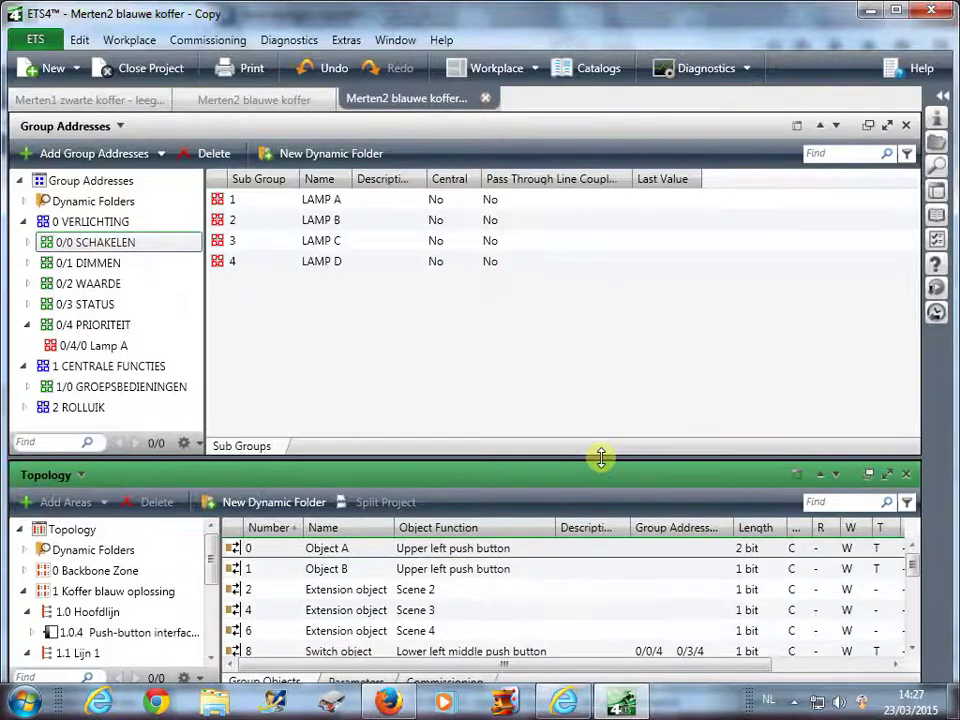
{"action": "left_click", "coordinate": [342, 549]}
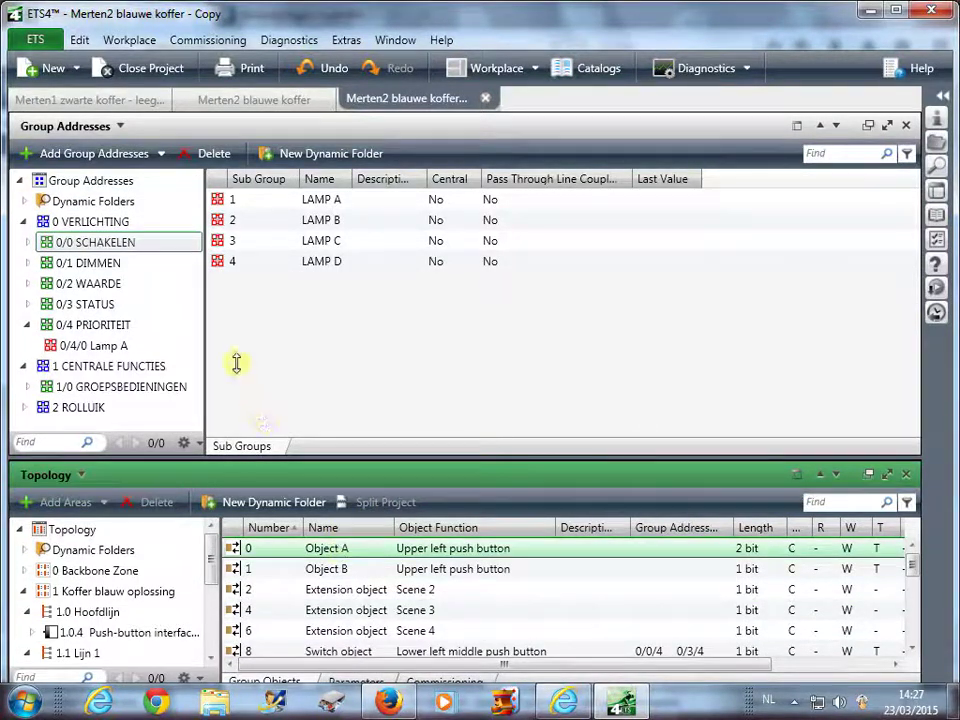
- Compare the linked objects of group address 0/4/0 Lamp A with those of 0/0/1 LAMP A under SCHAKELEN
{"action": "left_click", "coordinate": [80, 345]}
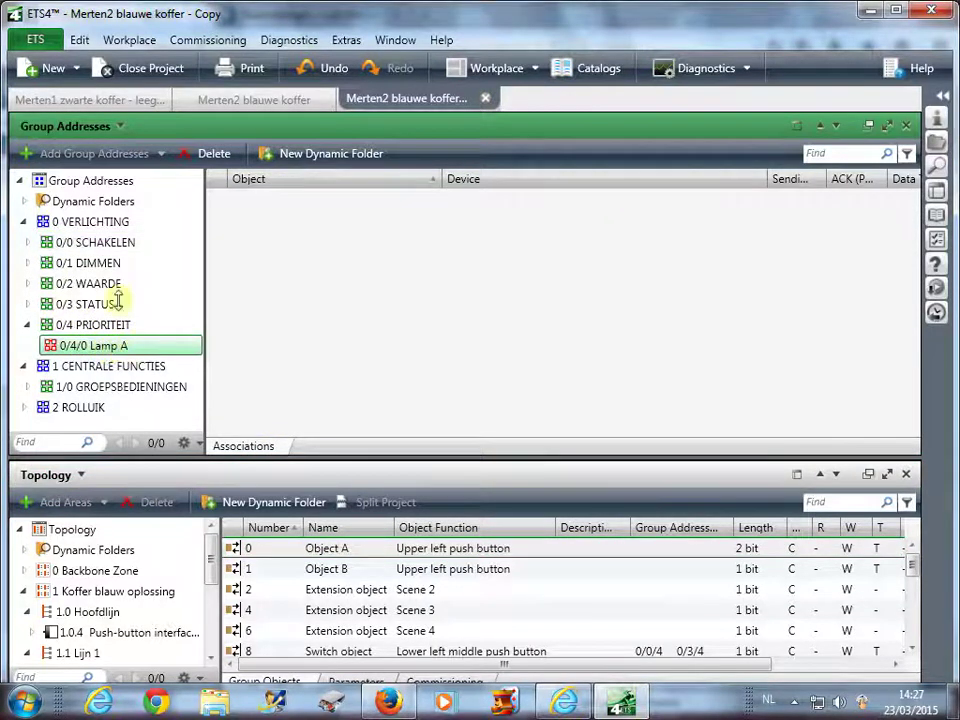
{"action": "left_click", "coordinate": [28, 242]}
{"action": "left_click", "coordinate": [99, 262]}
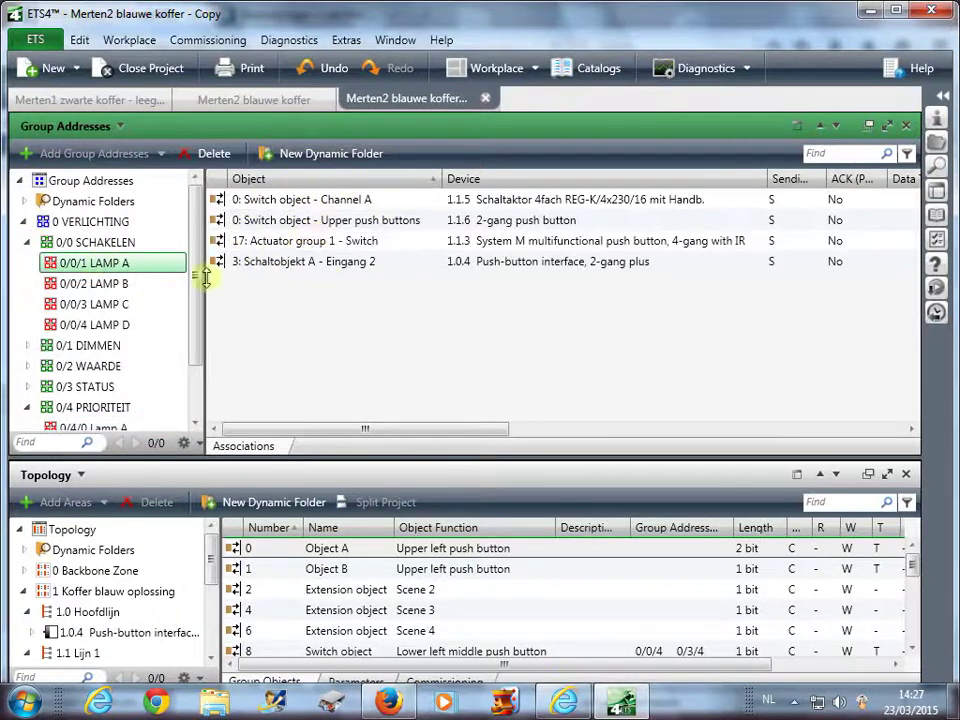
{"action": "left_click", "coordinate": [29, 243]}
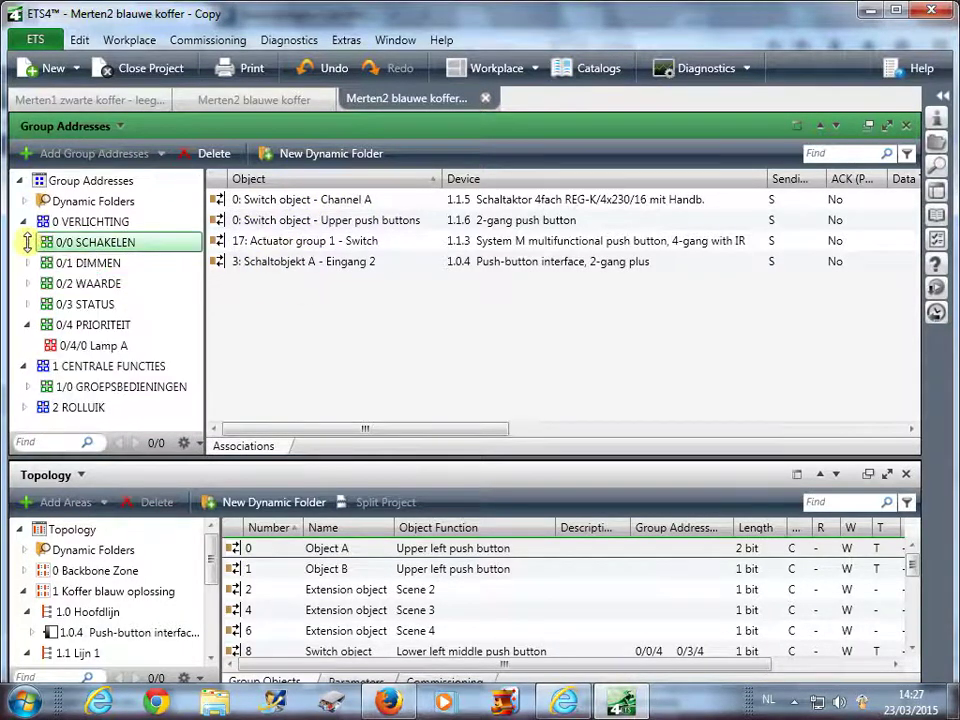
- Link Object A of the upper left push button to group address 0/4/0 Lamp A under PRIORITEIT
{"action": "left_click", "coordinate": [88, 345]}
{"action": "left_click", "coordinate": [433, 547]}
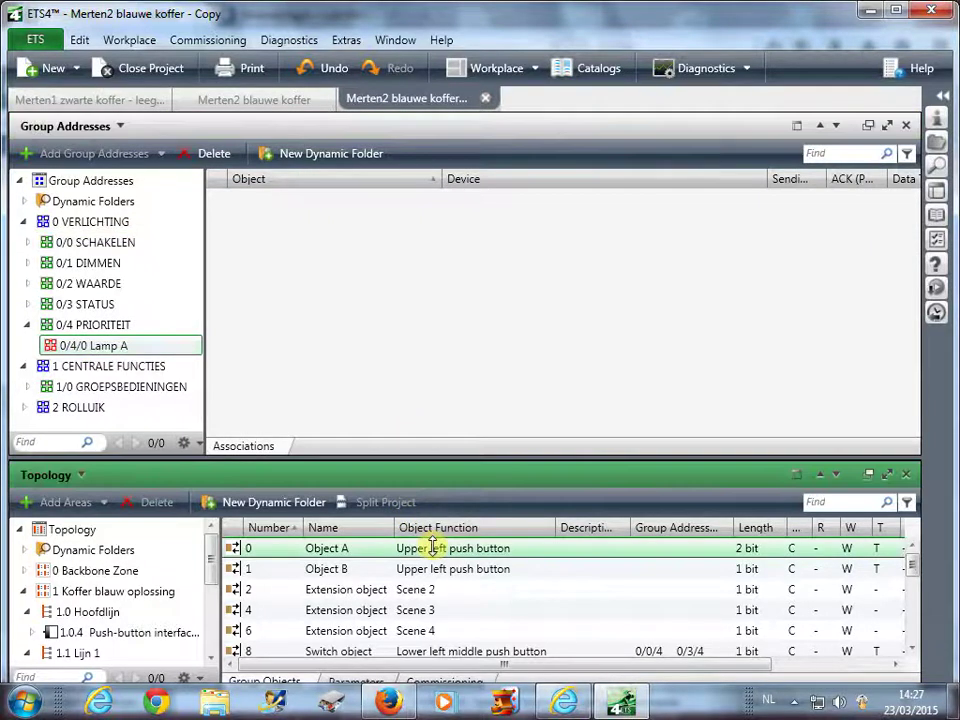
{"action": "left_click_drag", "start_coordinate": [433, 547], "coordinate": [435, 249]}
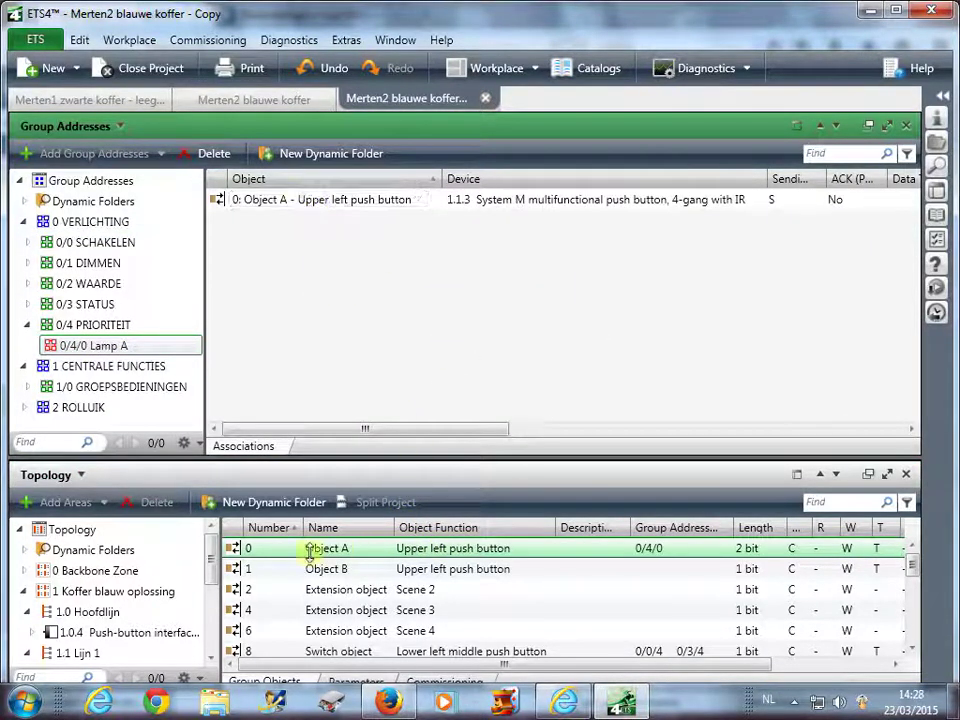
- Link the Channel A priority object of switch actuator 1.1.5 to group address 0/4/0 Lamp A under PRIORITEIT
{"action": "left_click", "coordinate": [212, 656]}
{"action": "scroll", "coordinate": [211, 654], "scroll_direction": "down", "scroll_amount": 3}
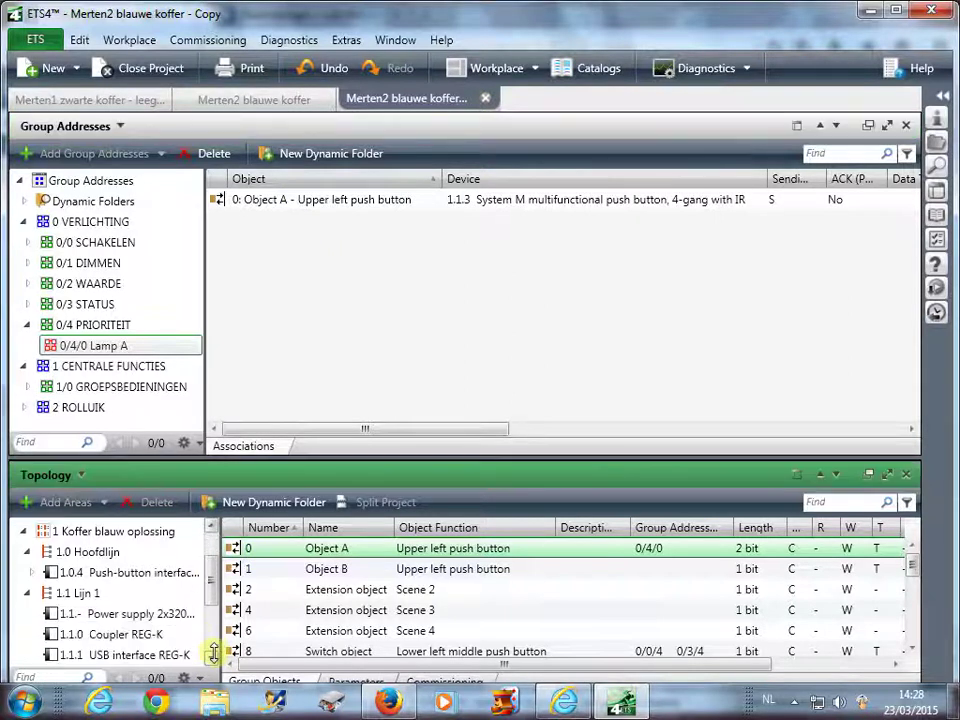
{"action": "scroll", "coordinate": [210, 652], "scroll_direction": "down", "scroll_amount": 3}
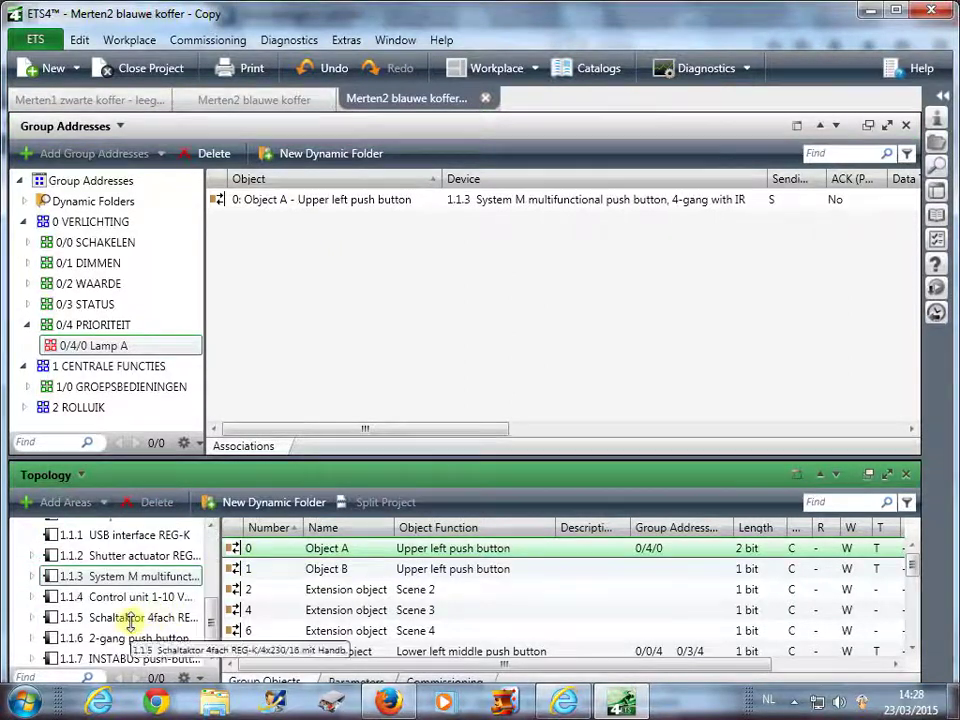
{"action": "left_click", "coordinate": [130, 617]}
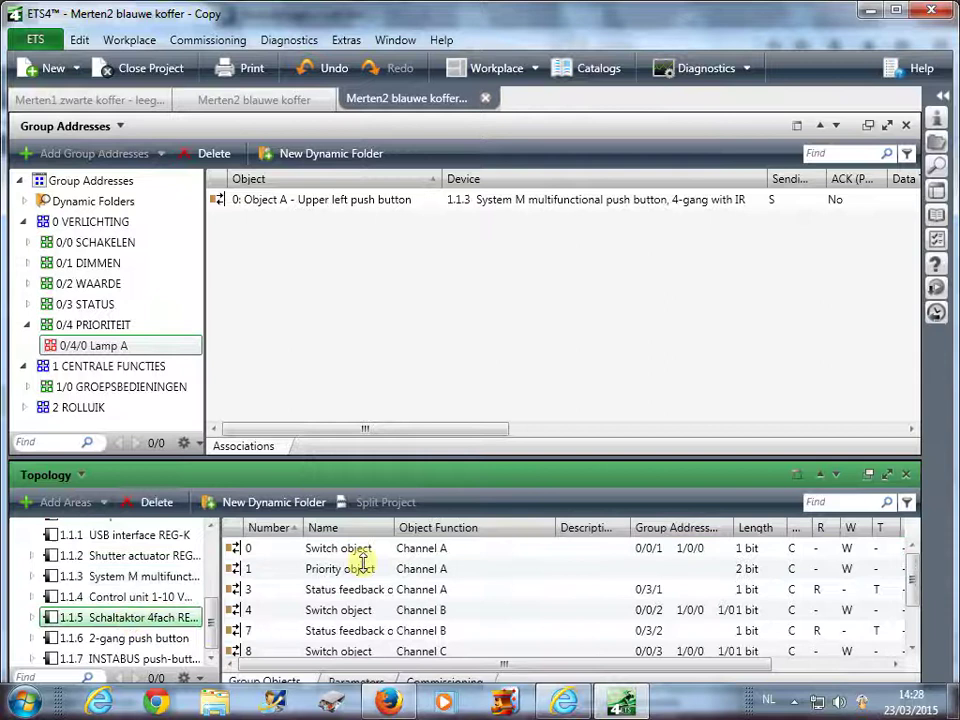
{"action": "left_click", "coordinate": [442, 548]}
{"action": "left_click", "coordinate": [343, 568]}
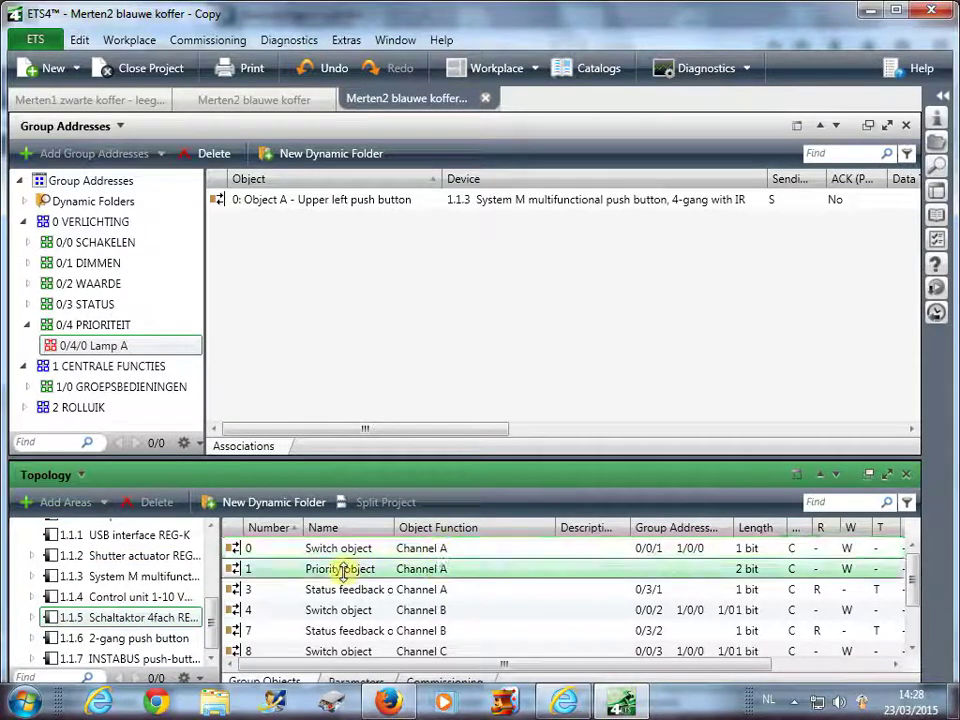
{"action": "left_click_drag", "start_coordinate": [371, 568], "coordinate": [349, 279]}
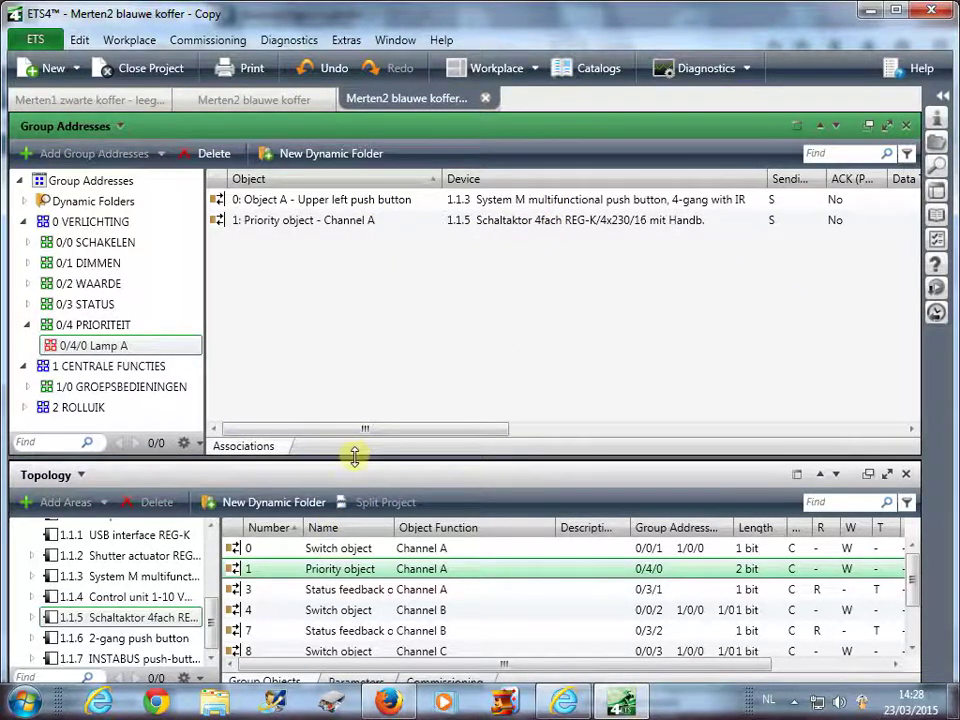
- Check the Higher priority function options for Channel A of actuator 1.1.5, keep "Priority", and return to its group objects
{"action": "left_click", "coordinate": [359, 365]}
{"action": "left_click_drag", "start_coordinate": [359, 365], "coordinate": [362, 324]}
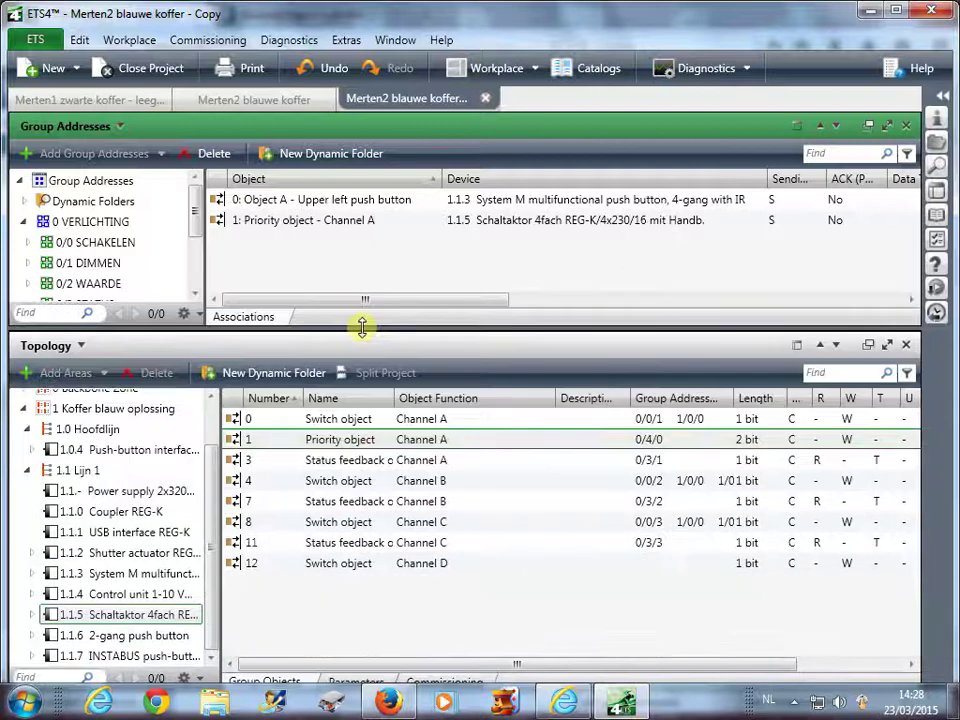
{"action": "left_click", "coordinate": [342, 678]}
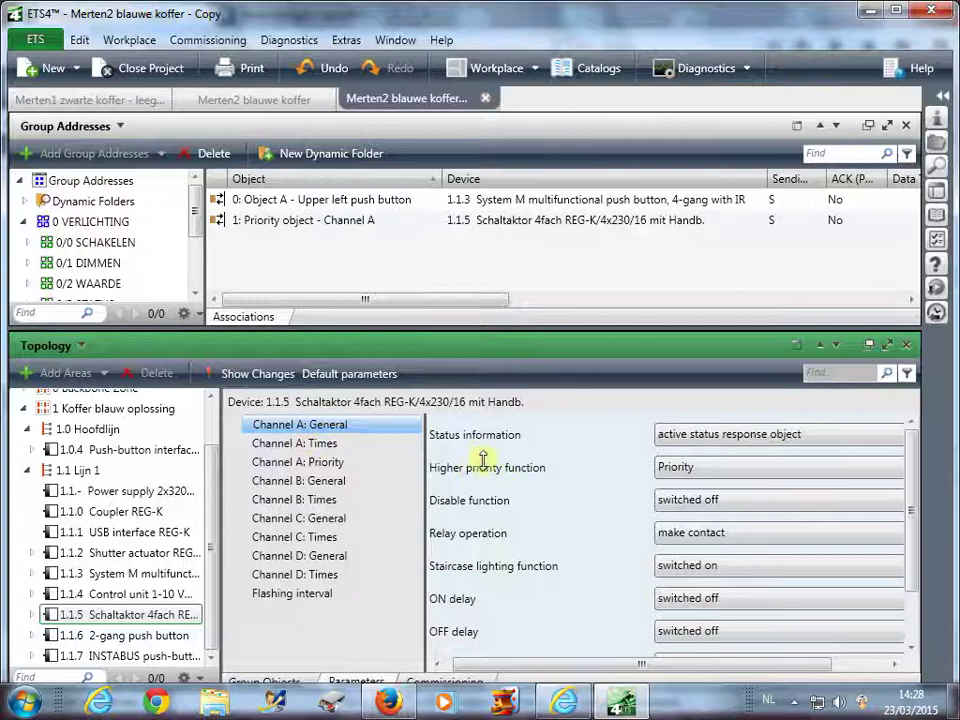
{"action": "left_click", "coordinate": [683, 466]}
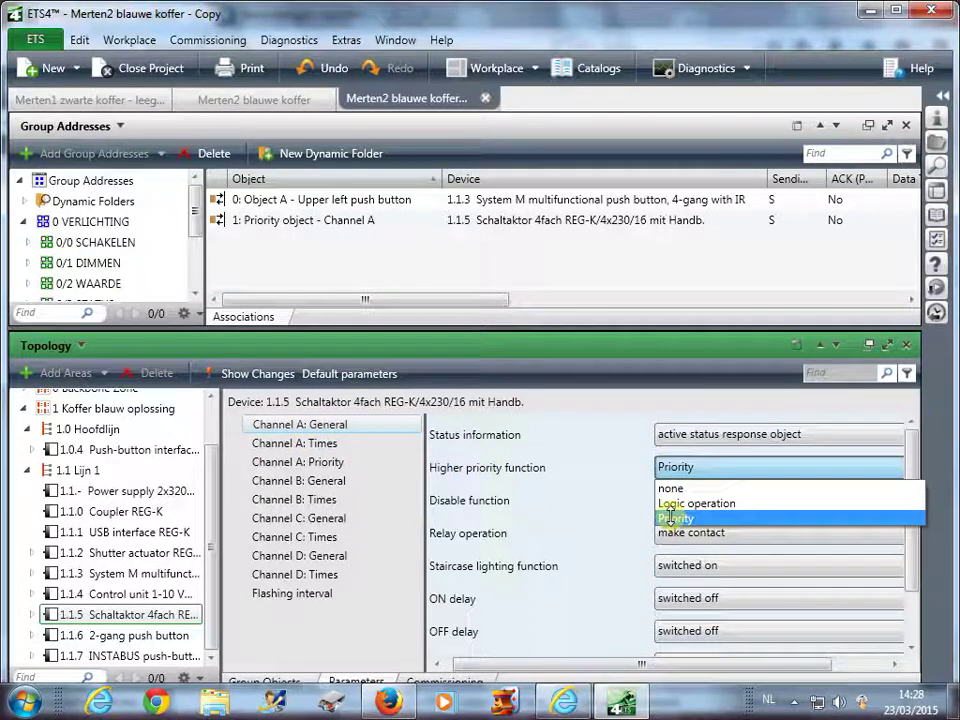
{"action": "left_click", "coordinate": [602, 452]}
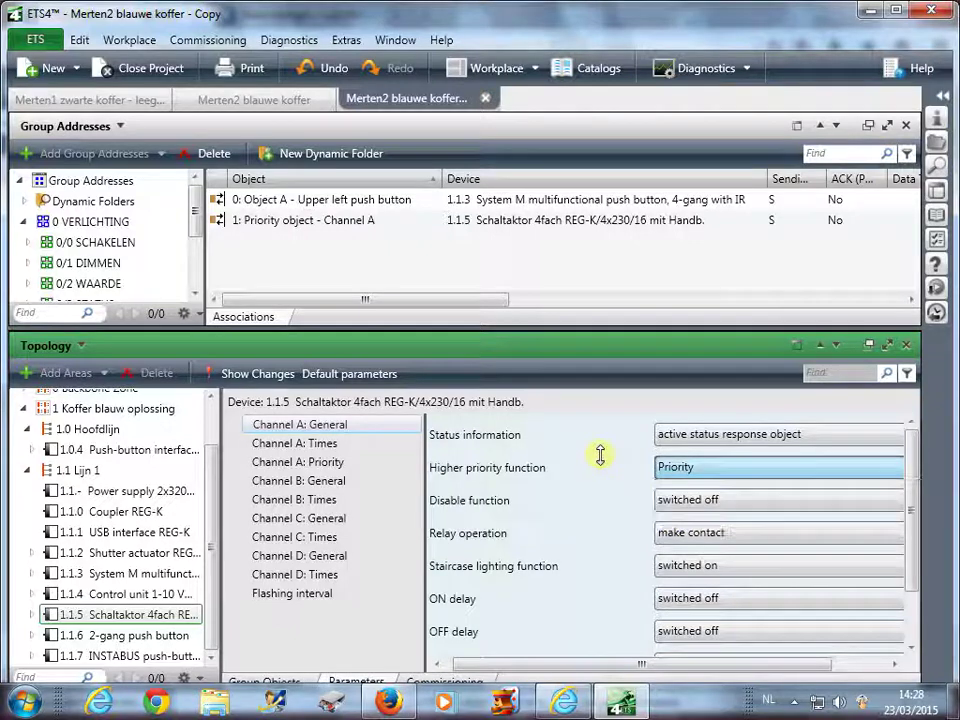
{"action": "left_click", "coordinate": [248, 680]}
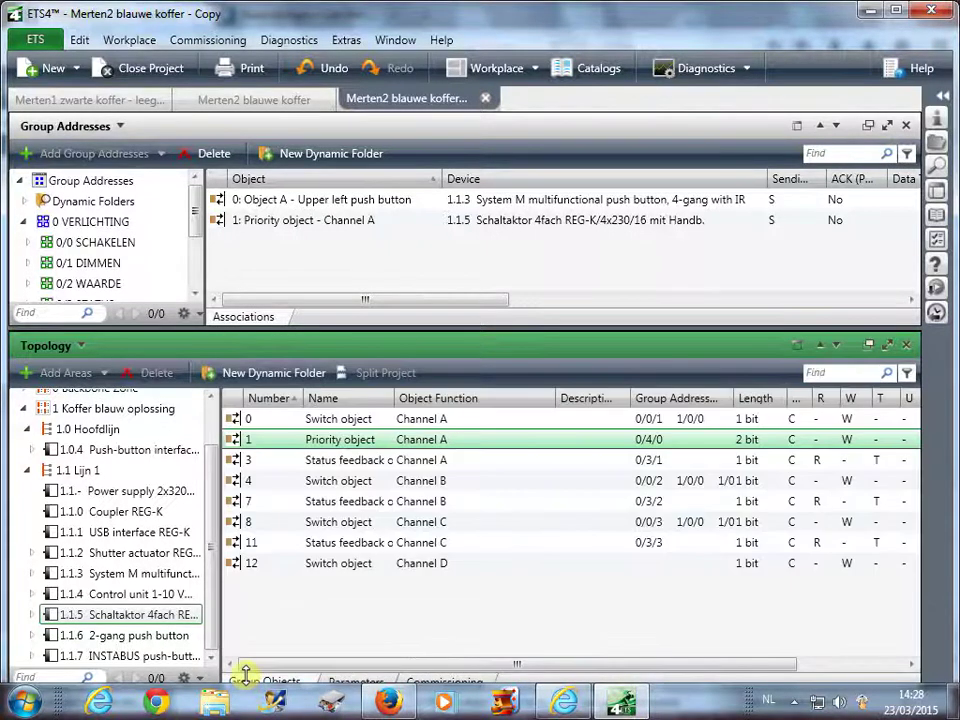
{"action": "left_click_drag", "start_coordinate": [408, 326], "coordinate": [407, 470]}
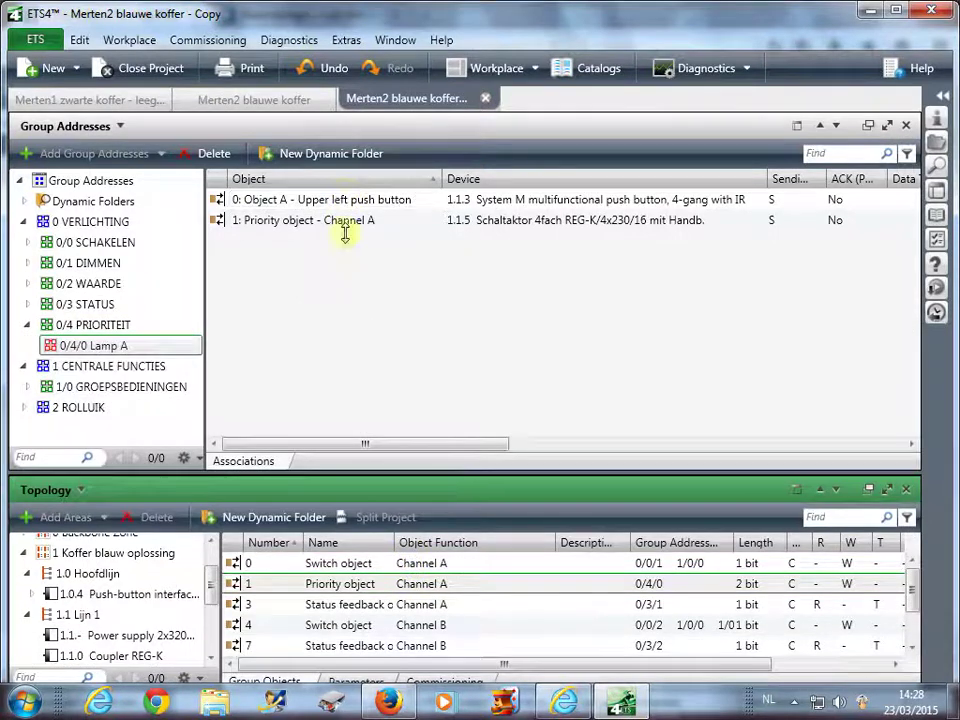
{"action": "left_click", "coordinate": [793, 703]}
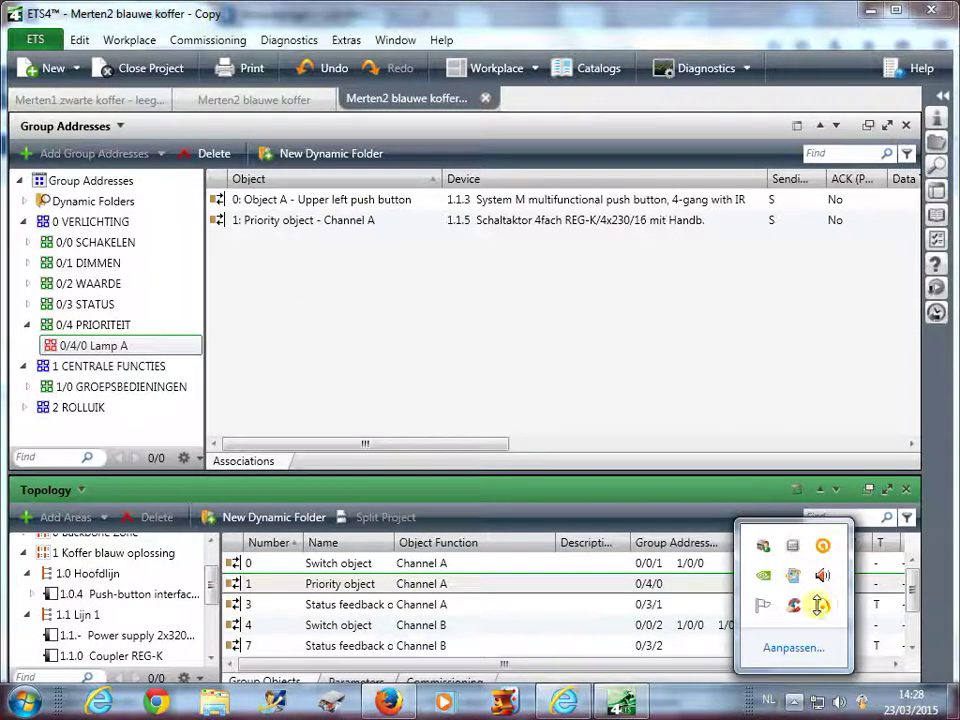